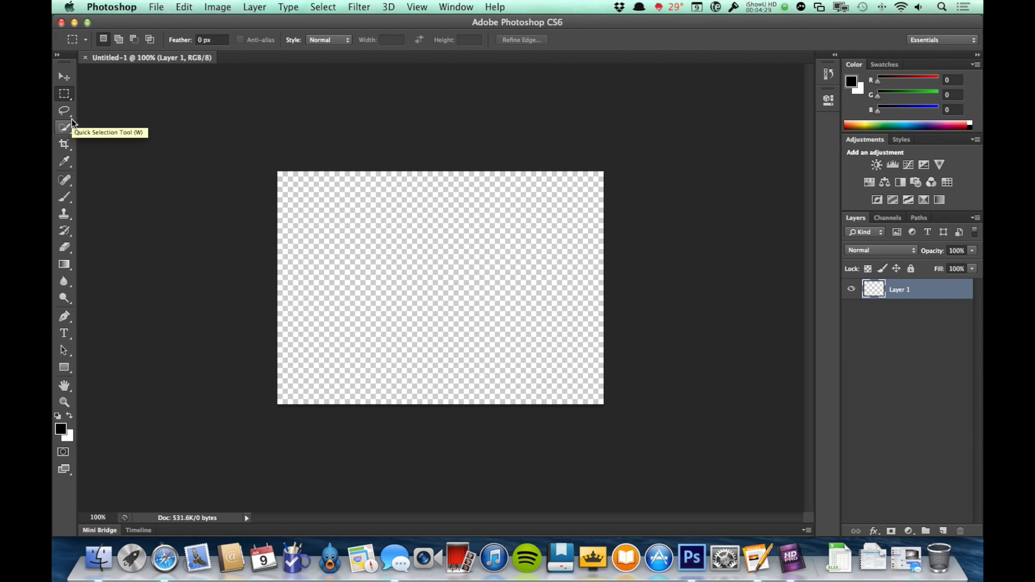
Pick the Lasso Tool from its flyout, switch to Move, then choose the Magnetic Lasso
mouse_move(65, 115)
mouse_down()
mouse_move(134, 111)
mouse_move(145, 129)
mouse_move(146, 110)
mouse_move(150, 135)
mouse_up()
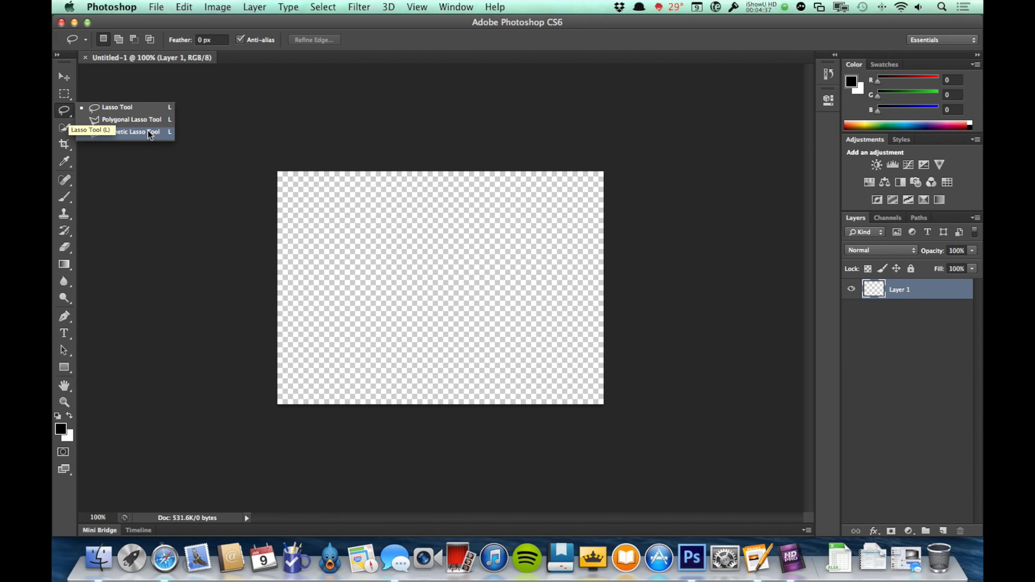
drag(150, 135, 136, 107)
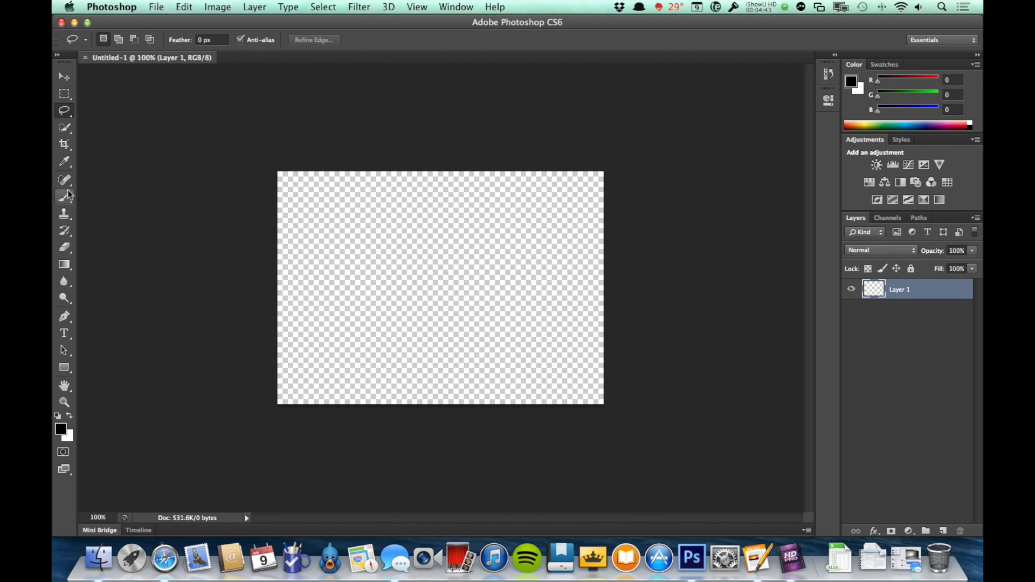
drag(64, 111, 126, 136)
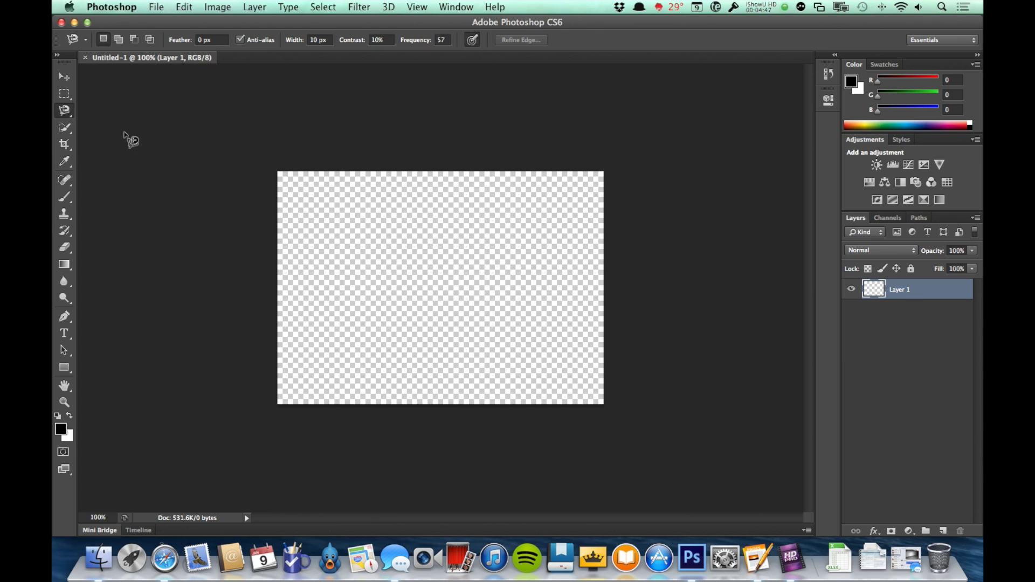
click(64, 77)
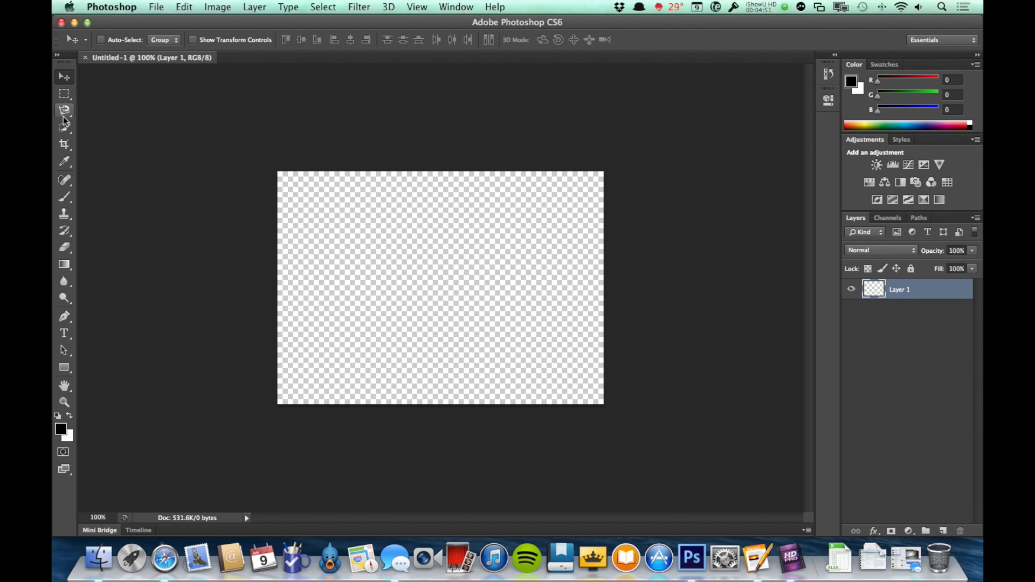
drag(64, 119, 119, 108)
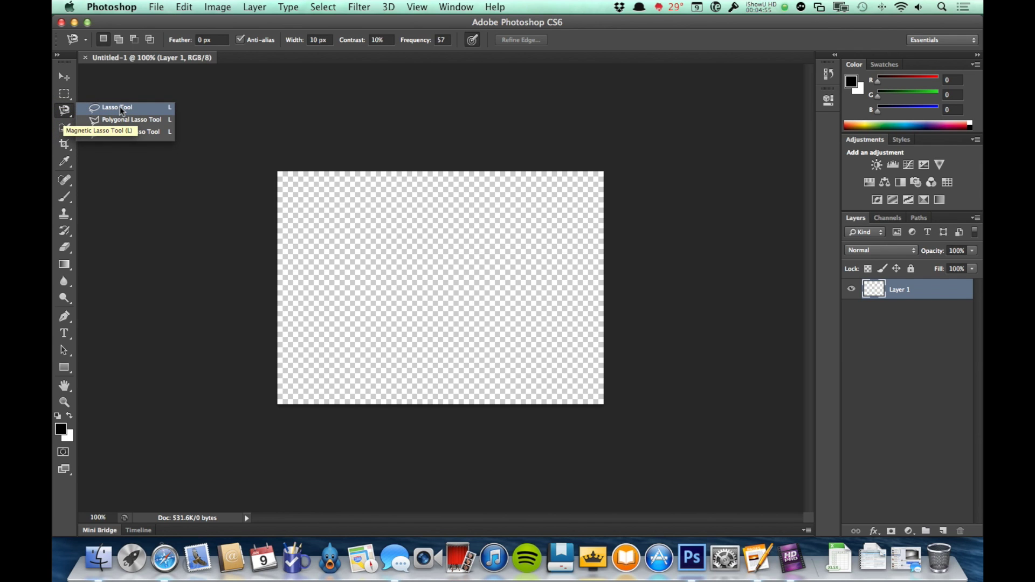
Choose the plain Lasso Tool from the open lasso flyout
click(119, 108)
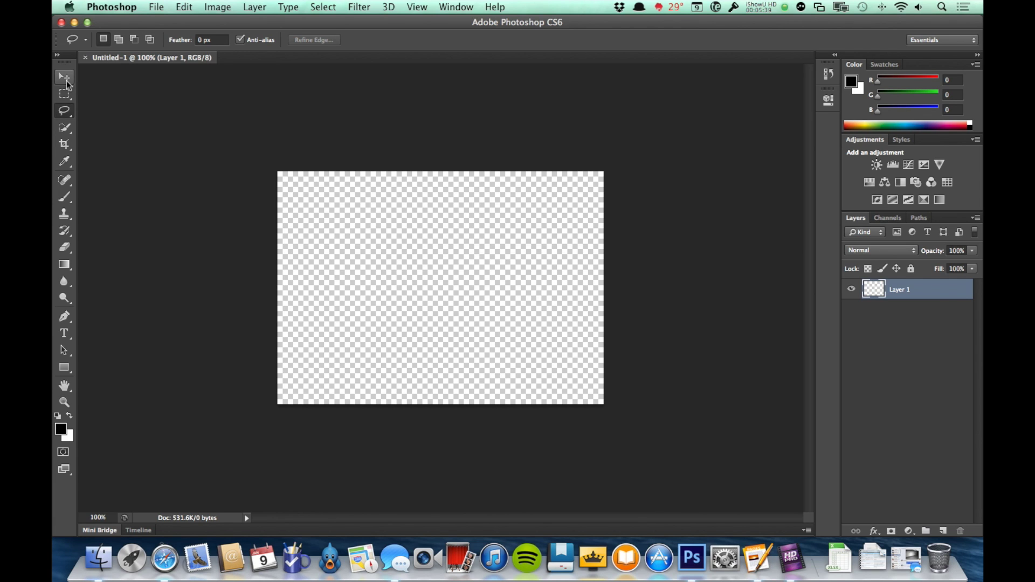
Browse the Lasso and Gradient flyouts, then cycle M, V and G to land on Paint Bucket
click(67, 117)
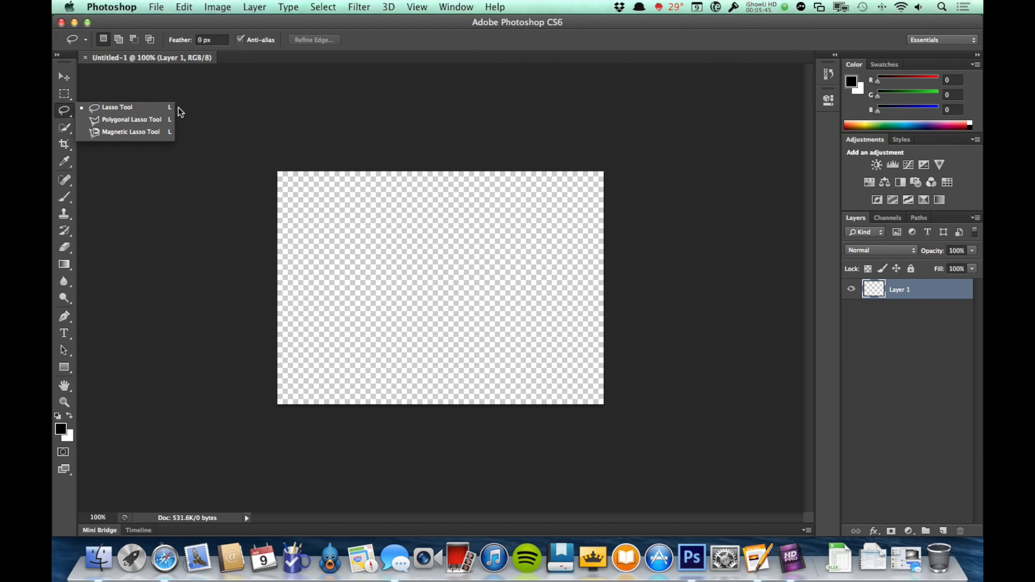
click(64, 112)
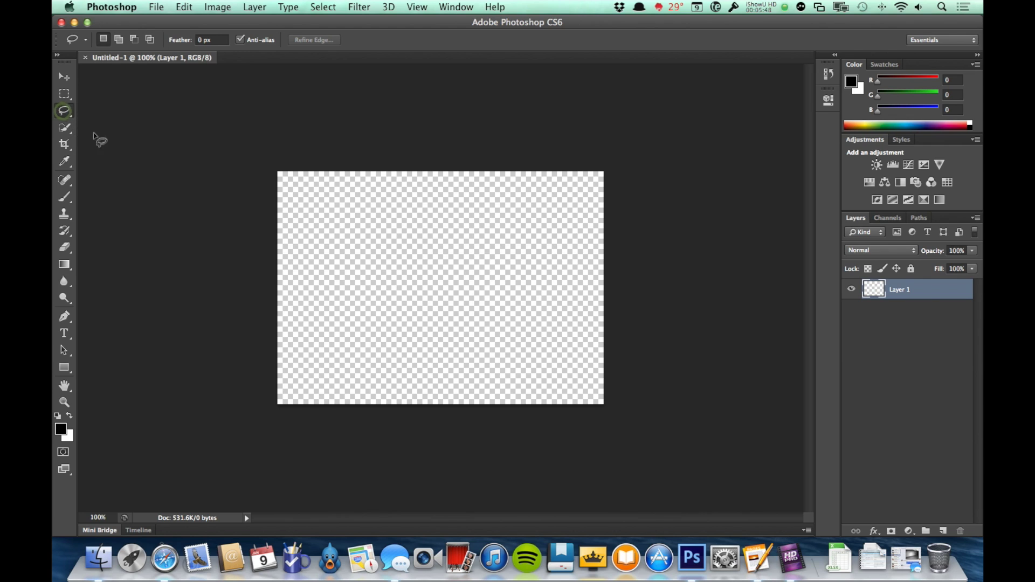
click(65, 269)
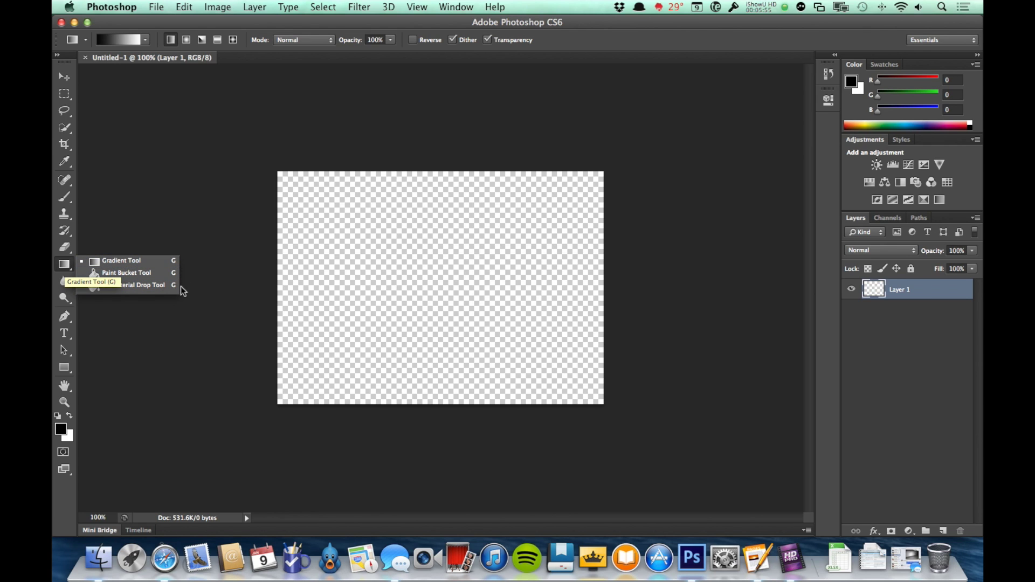
click(63, 265)
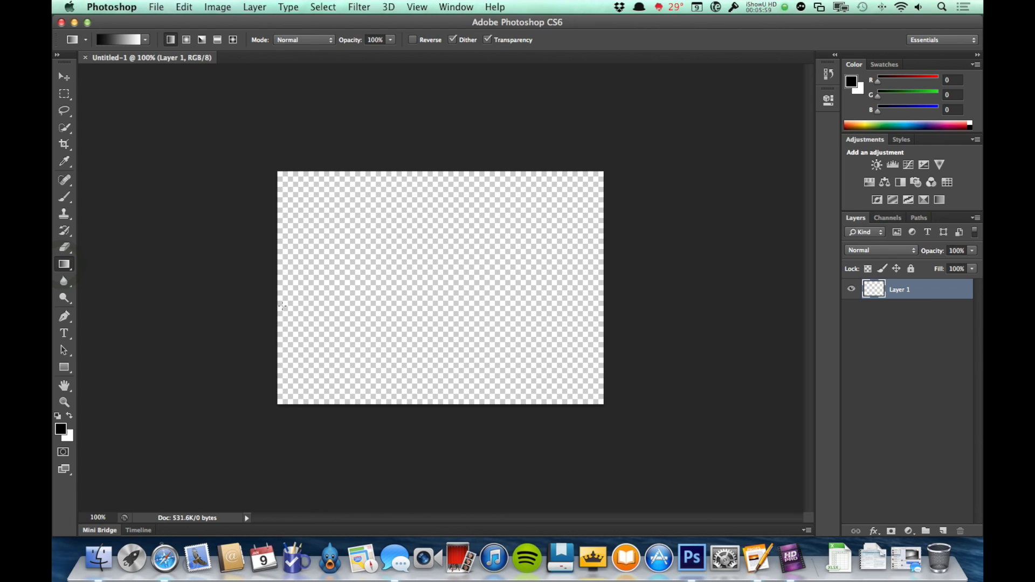
key(m)
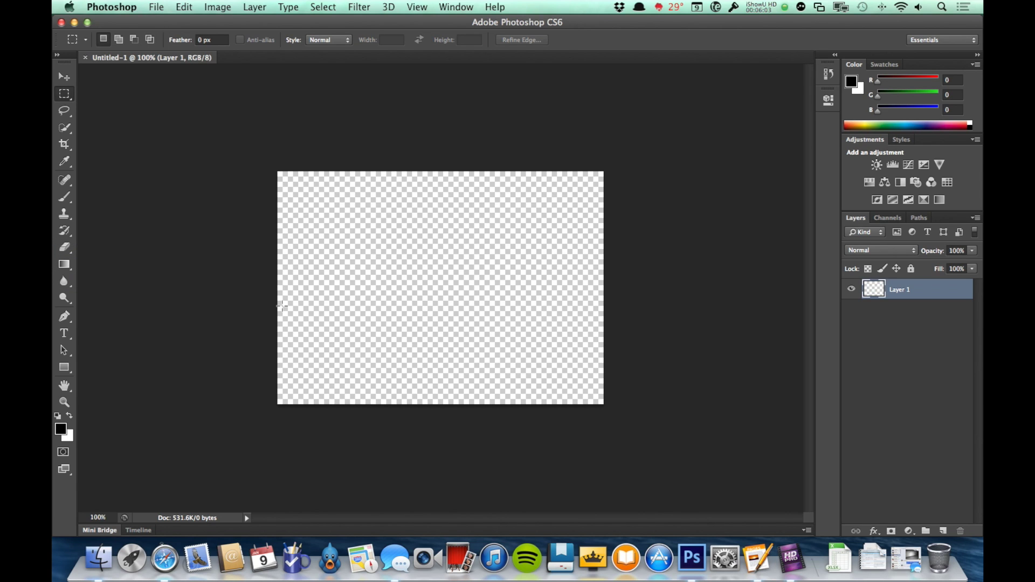
key(v)
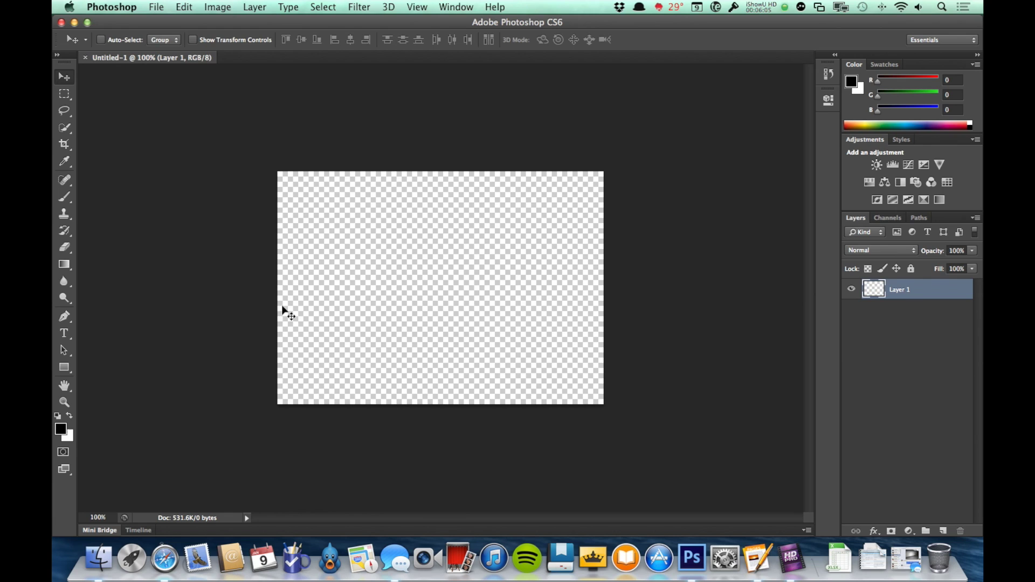
key(g)
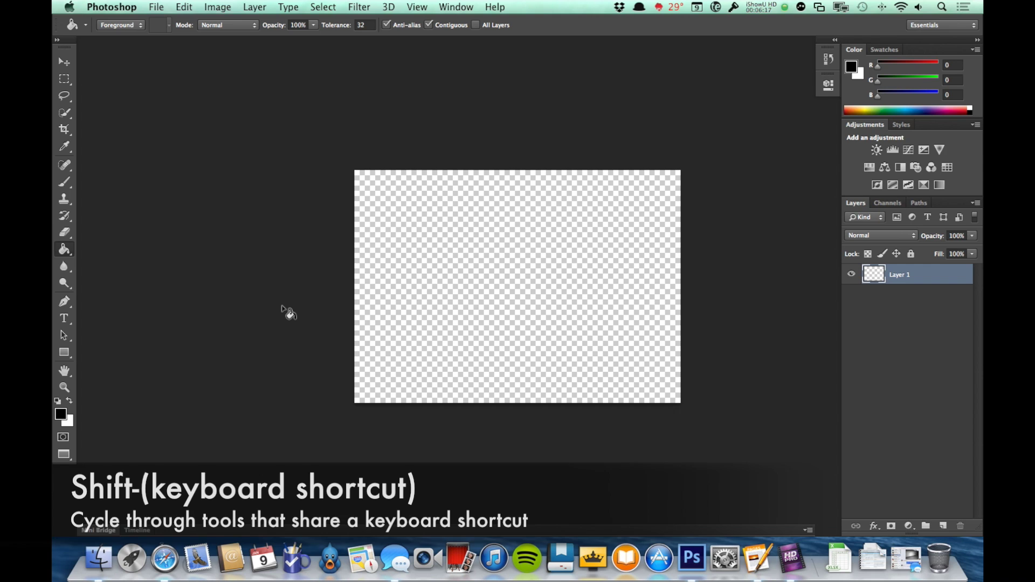
Switch to Gradient, select the Lasso, then cycle Shift+L through Polygonal and Magnetic back to Lasso
key(shift+g)
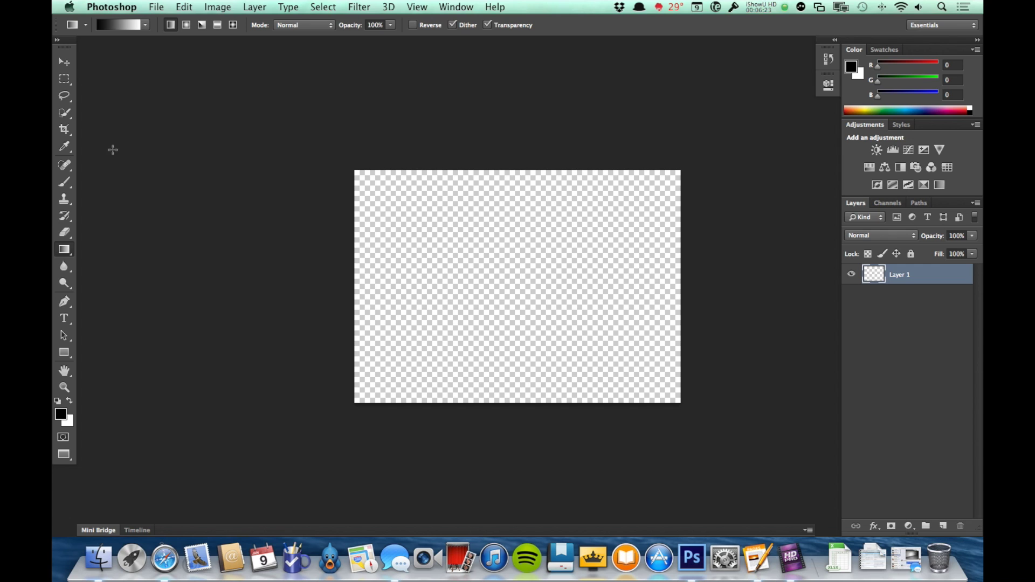
click(65, 95)
click(79, 99)
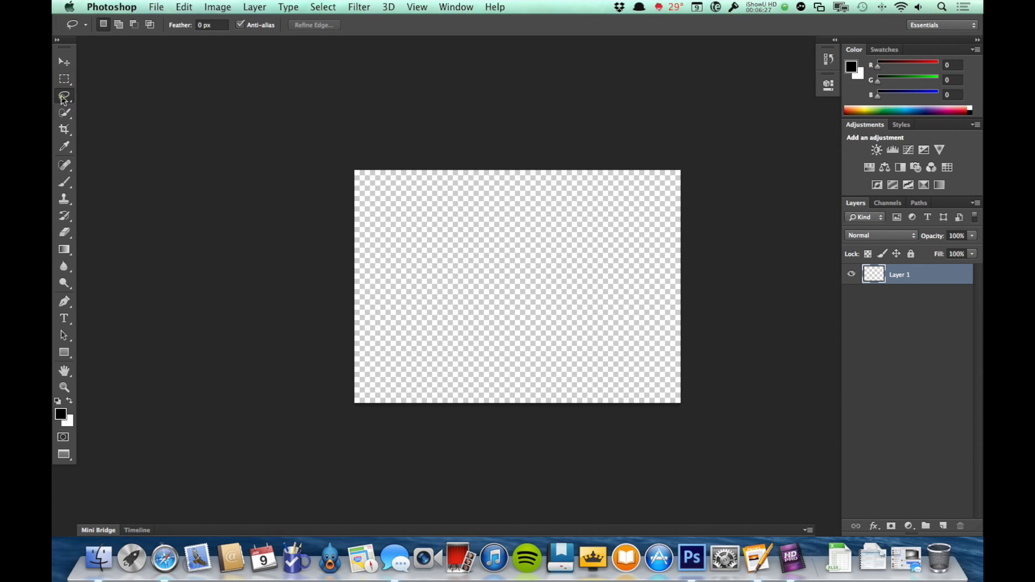
key(shift+l)
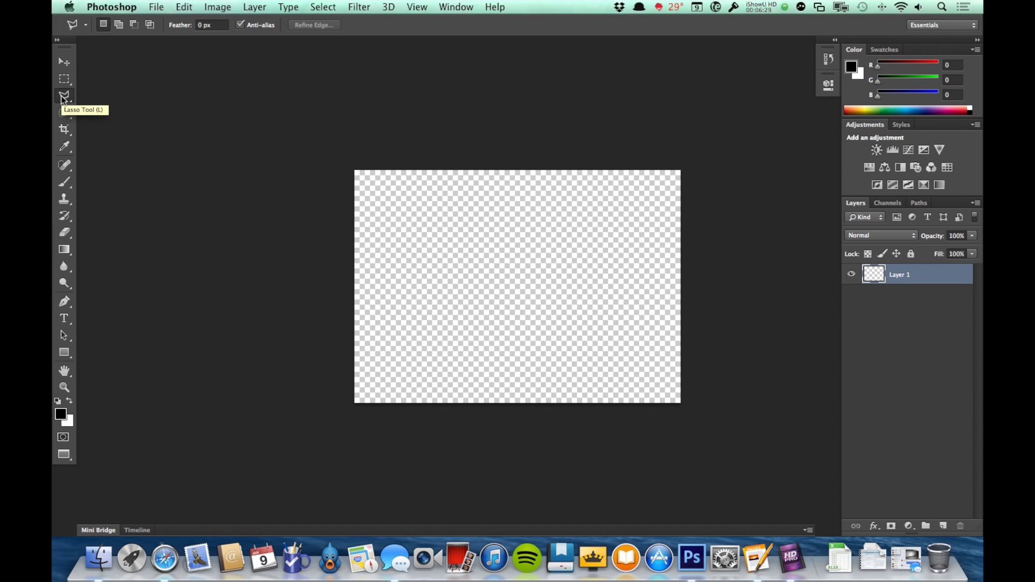
key(shift+l)
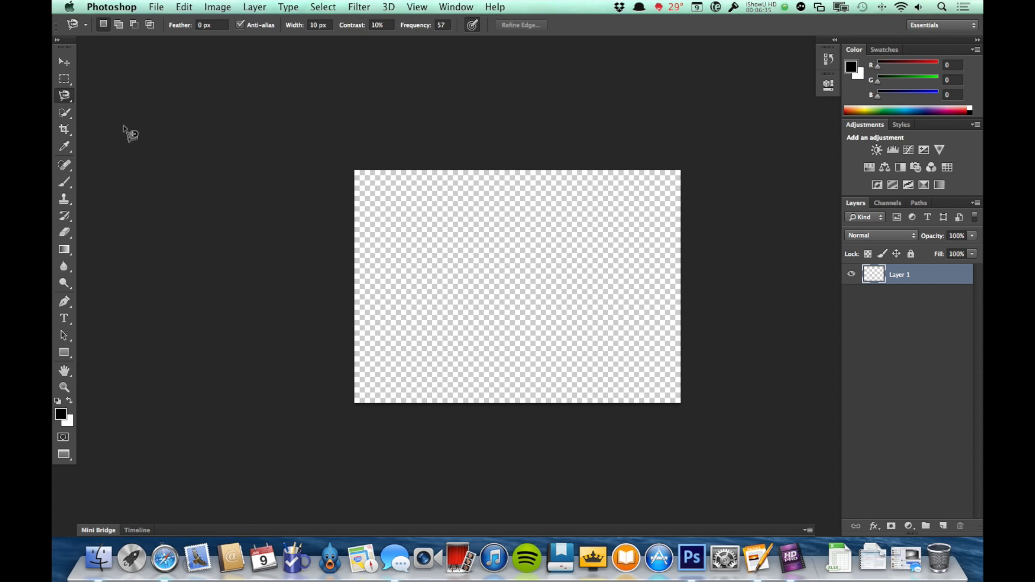
key(shift+l)
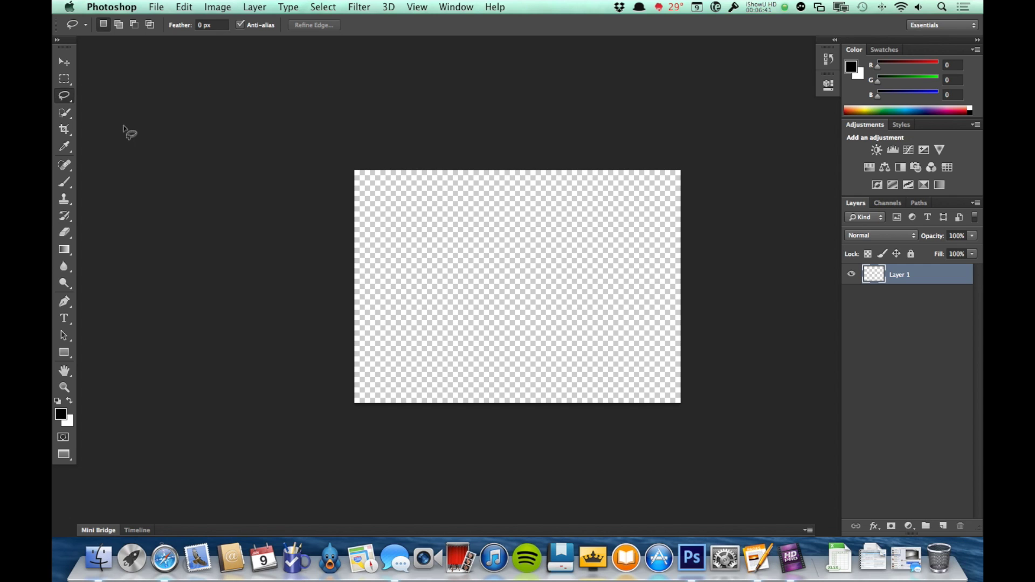
Draw a black Rectangle 1 shape on the canvas and move it toward the top-left
scroll(167, 161, right, 4)
scroll(167, 161, up, 3)
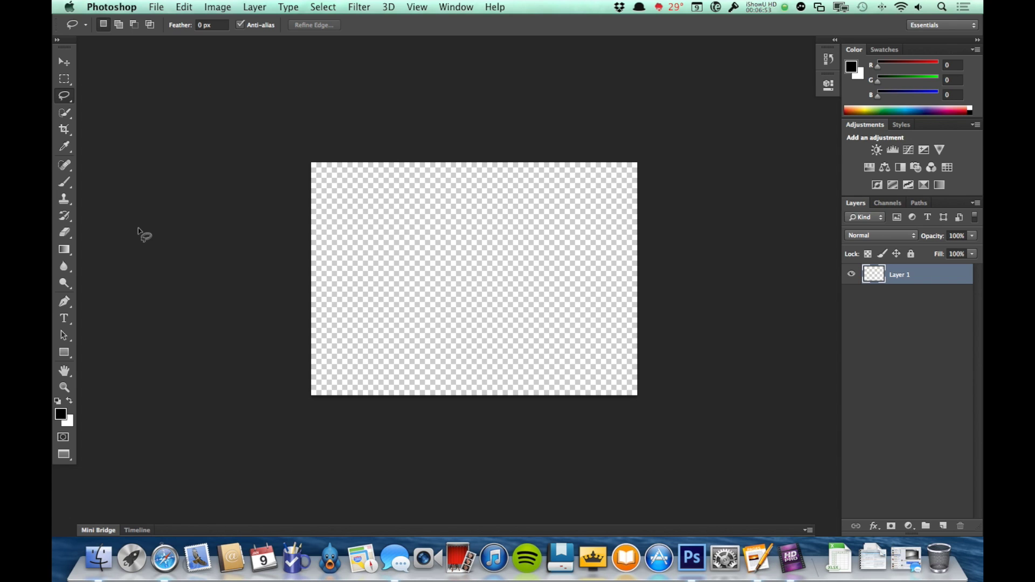
click(63, 353)
drag(357, 218, 481, 311)
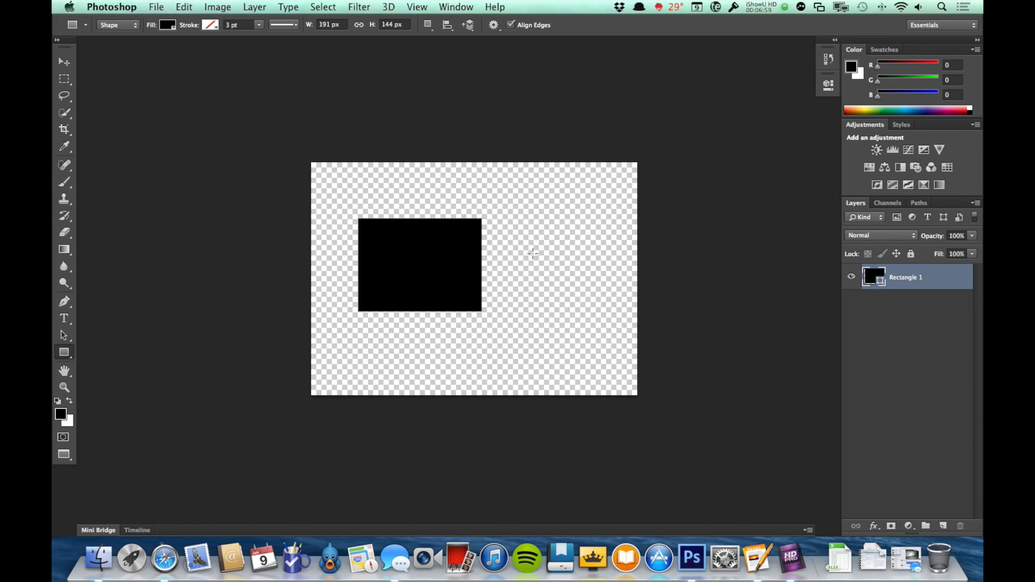
key(v)
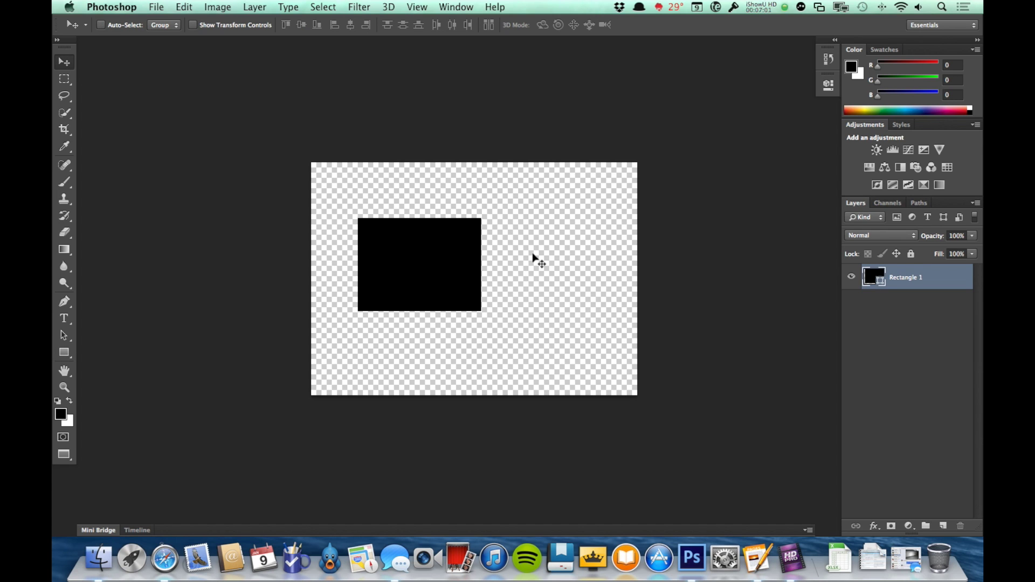
drag(454, 260, 424, 221)
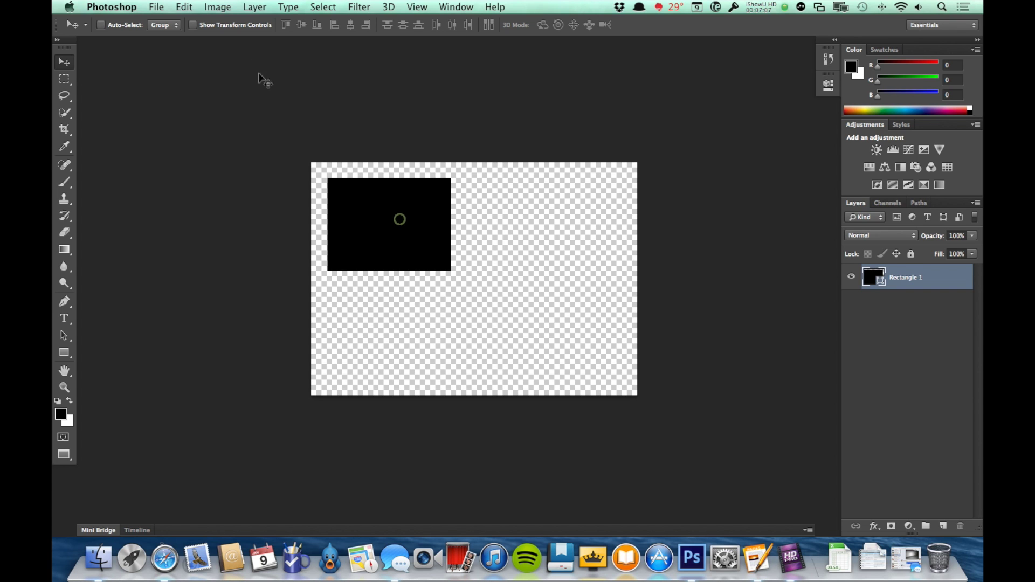
Copy the rectangle's path, paste it, and nudge the pasted rectangle right and down
click(184, 7)
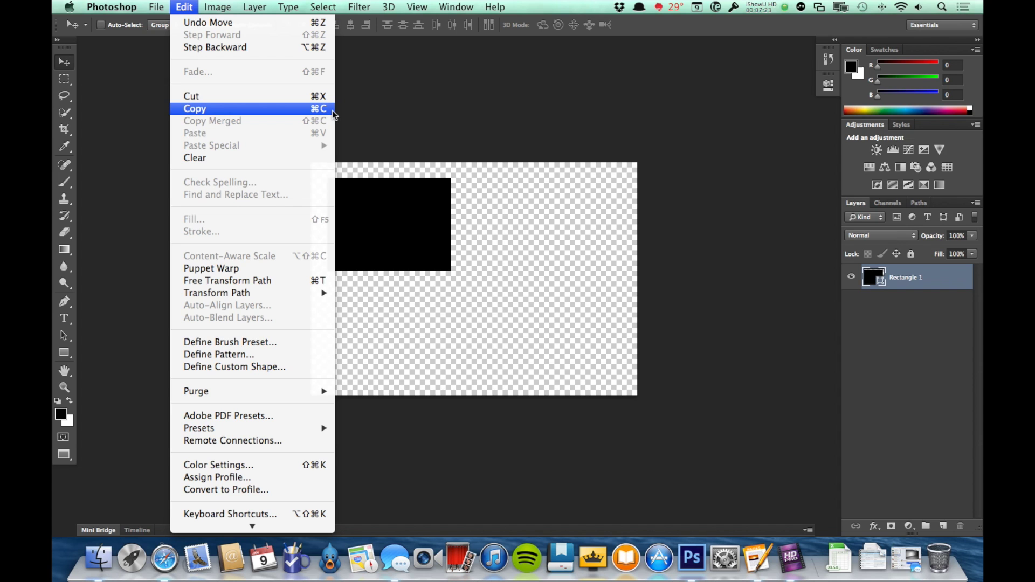
click(288, 109)
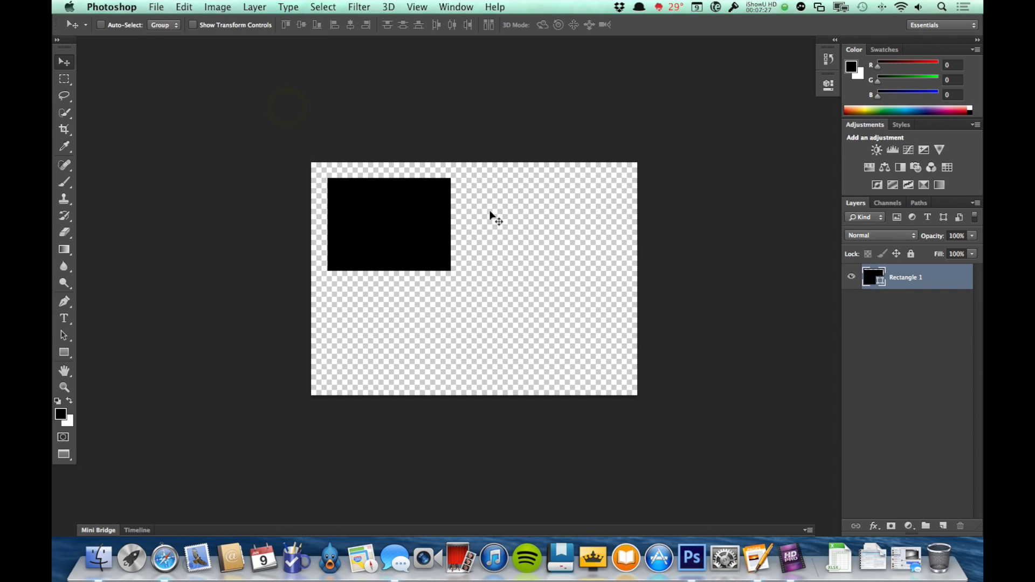
click(184, 6)
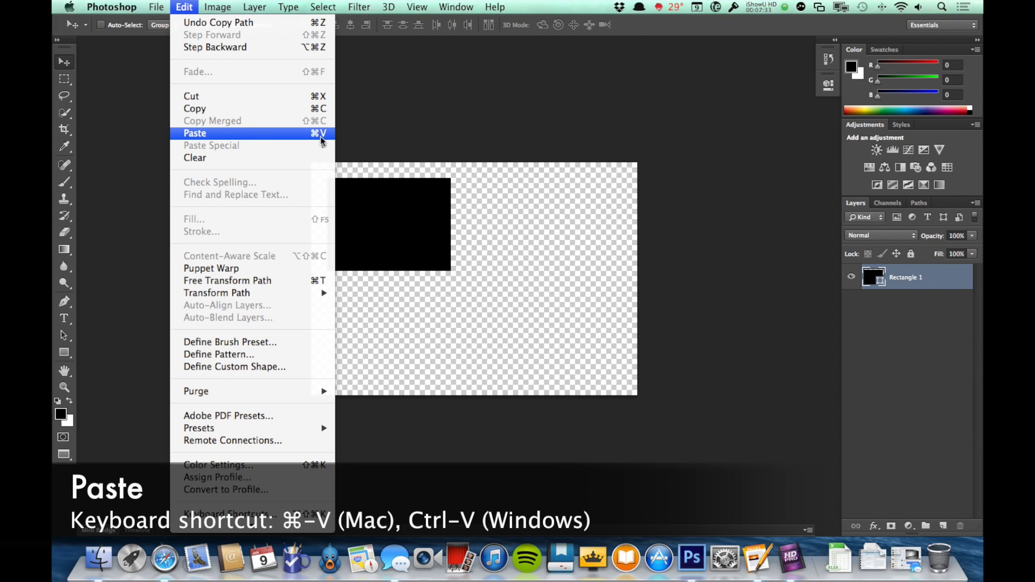
click(320, 136)
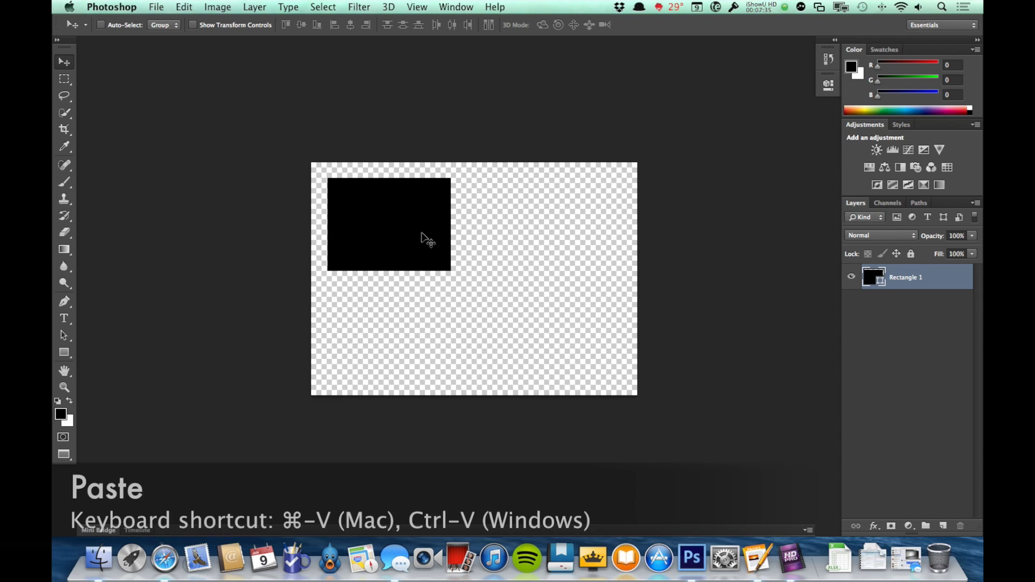
mouse_move(421, 232)
mouse_down()
mouse_move(439, 255)
mouse_move(430, 248)
mouse_up()
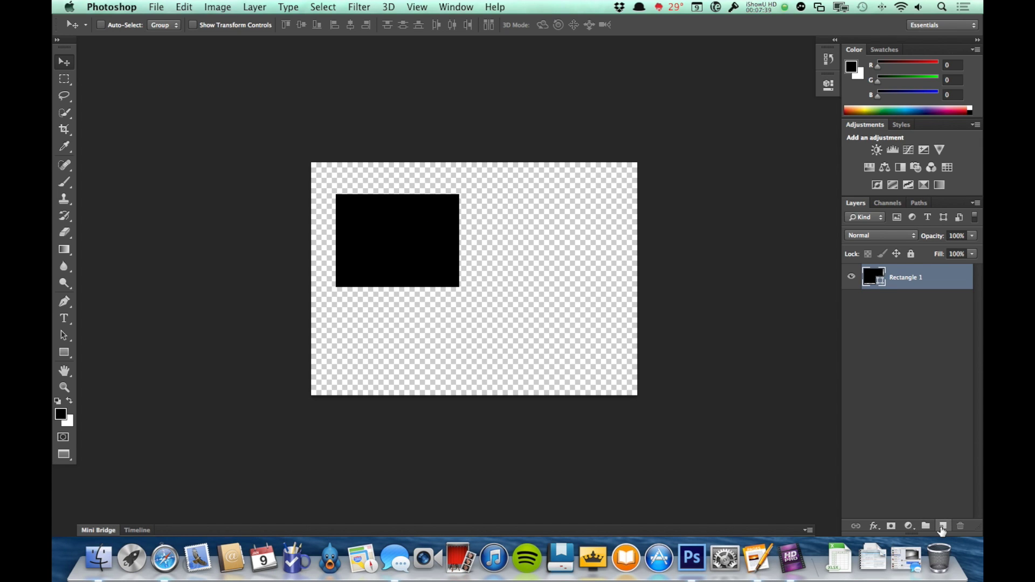
Add a new empty layer, paste the copied content onto it, and drag it right
click(941, 527)
click(941, 527)
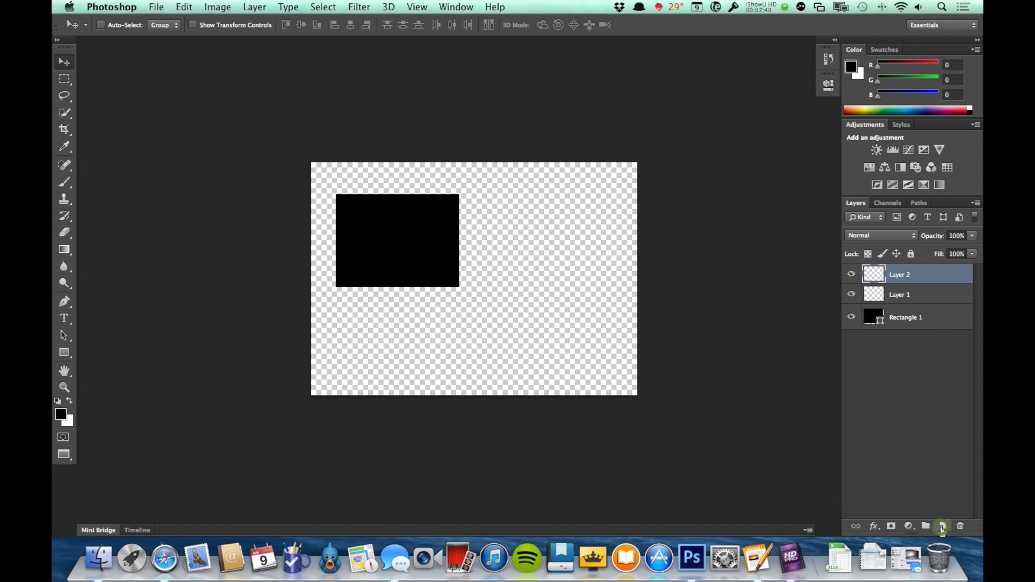
click(184, 8)
click(200, 134)
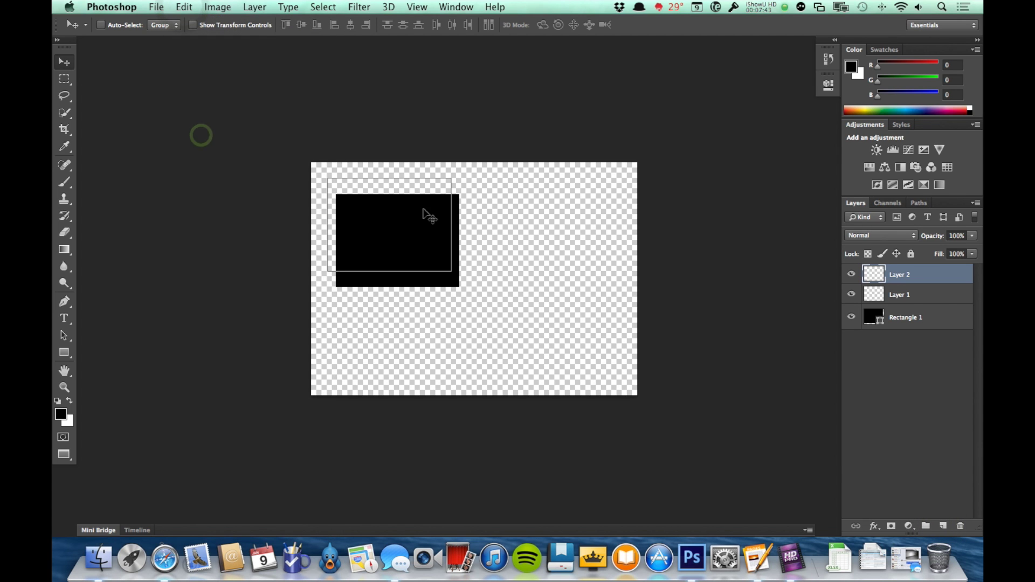
drag(417, 237, 496, 238)
Delete Layer 2 and then Layer 1, confirming each deletion
click(956, 527)
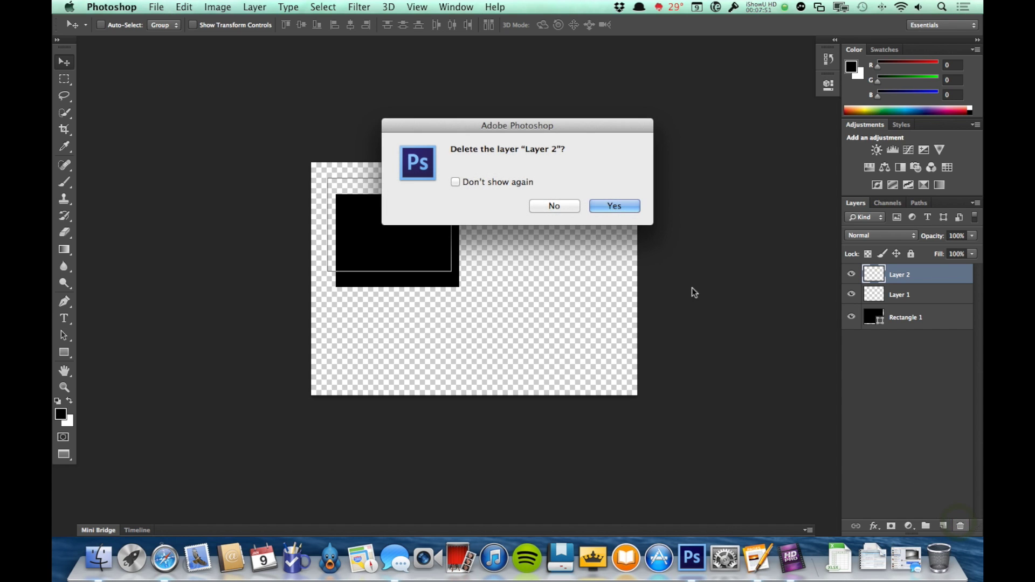
click(604, 204)
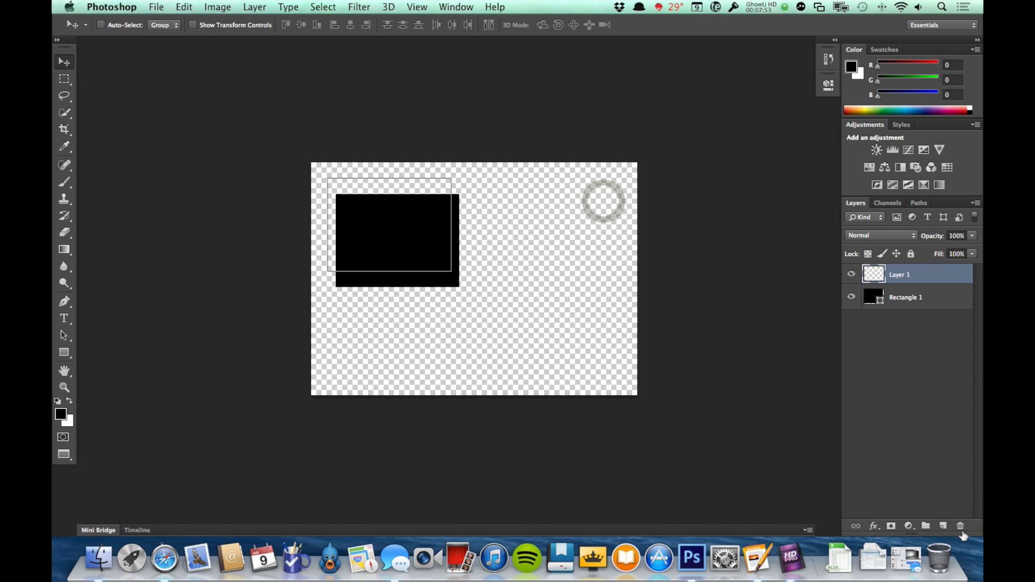
click(960, 527)
click(609, 202)
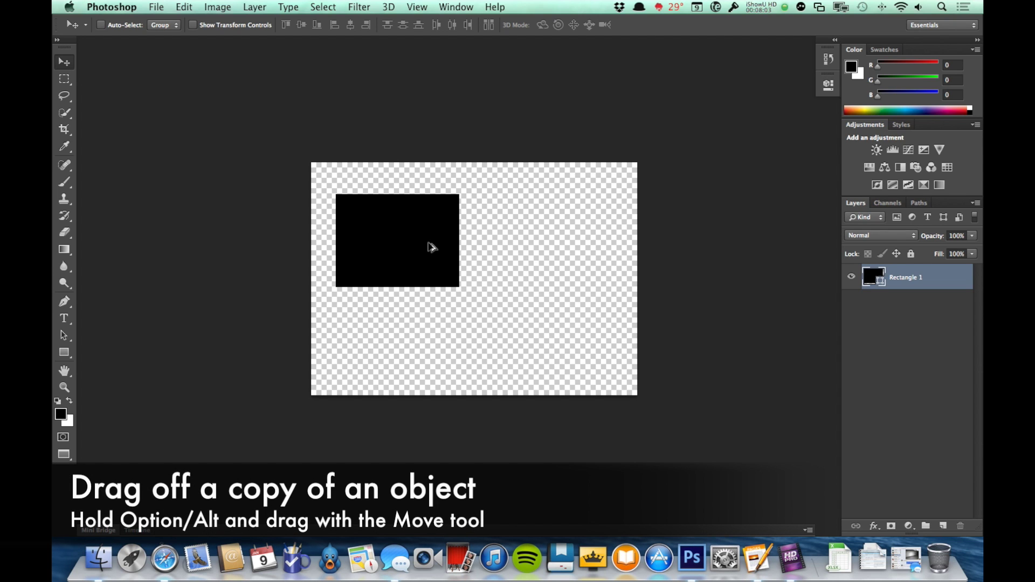
Alt-drag a copy of the black rectangle off to its right
drag(406, 237, 476, 344)
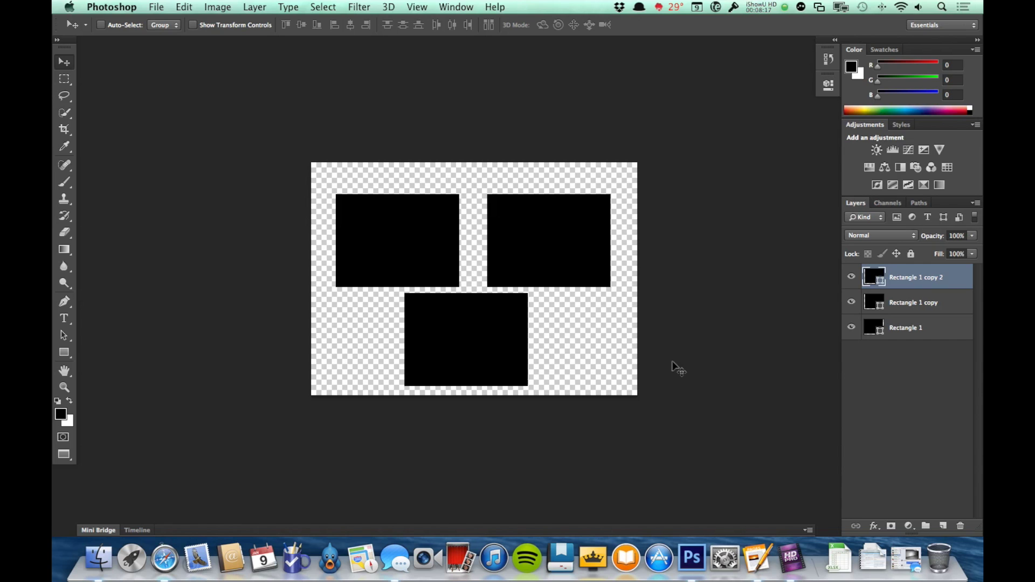
click(182, 7)
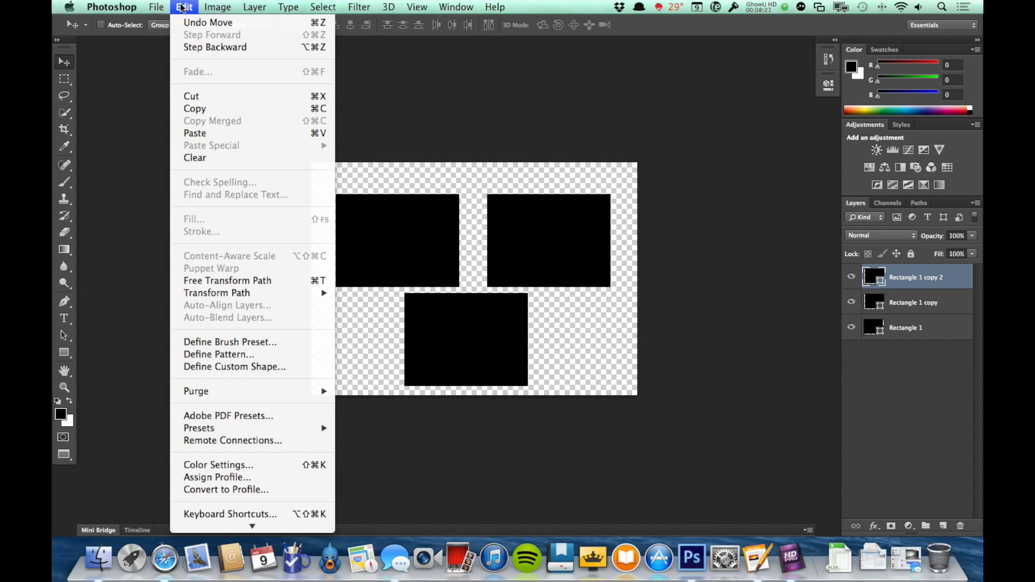
click(183, 7)
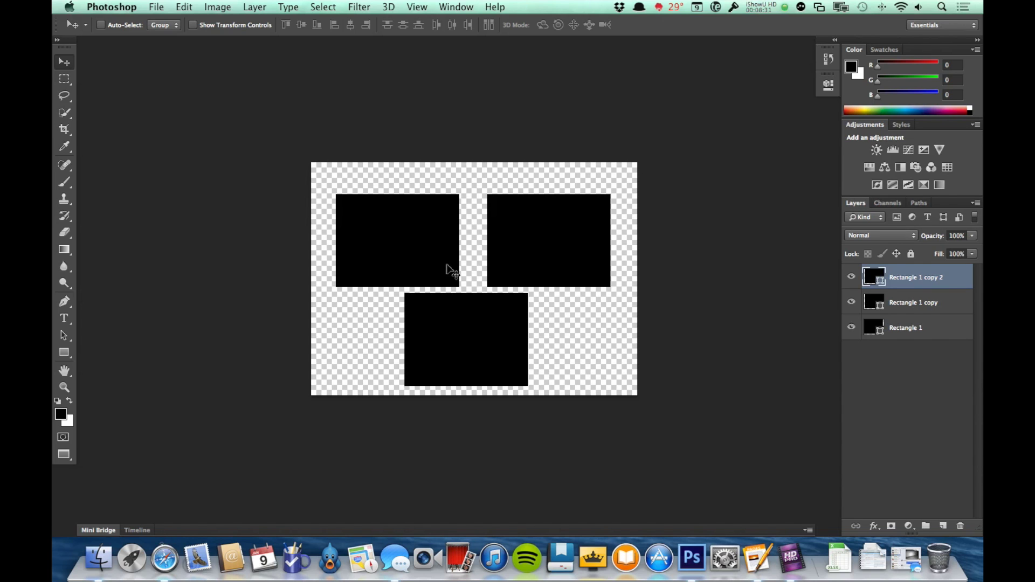
click(189, 8)
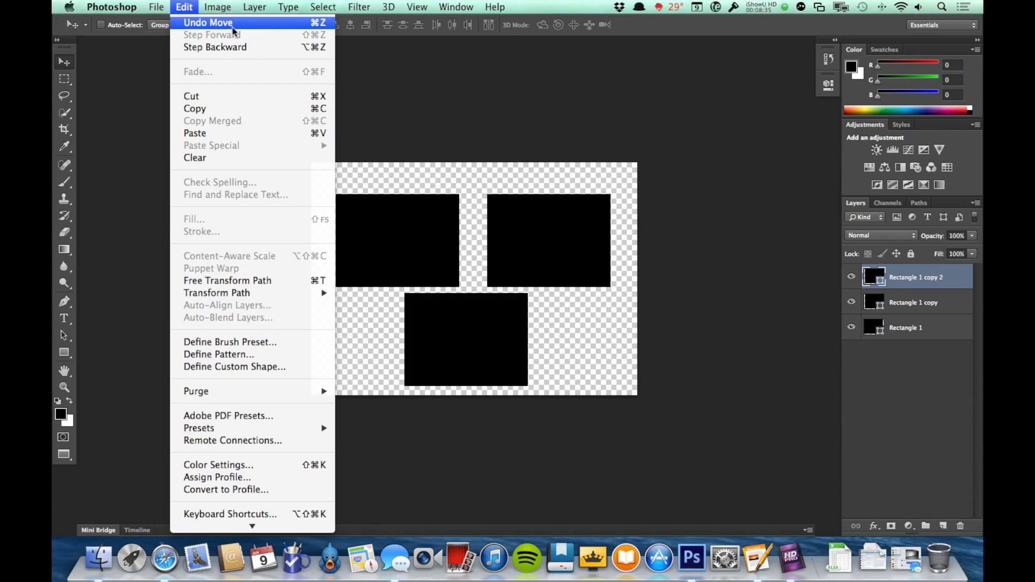
click(211, 23)
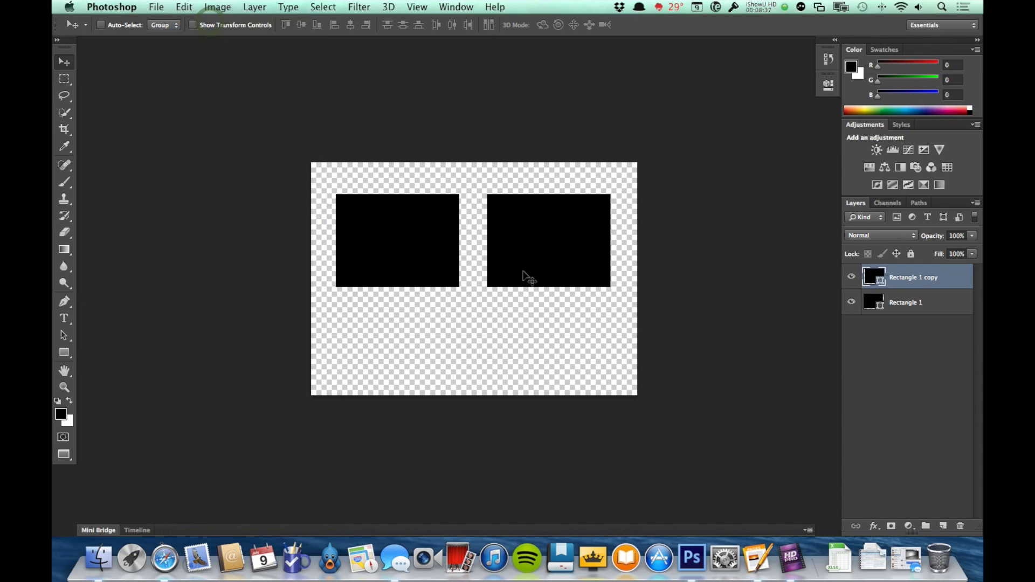
click(185, 8)
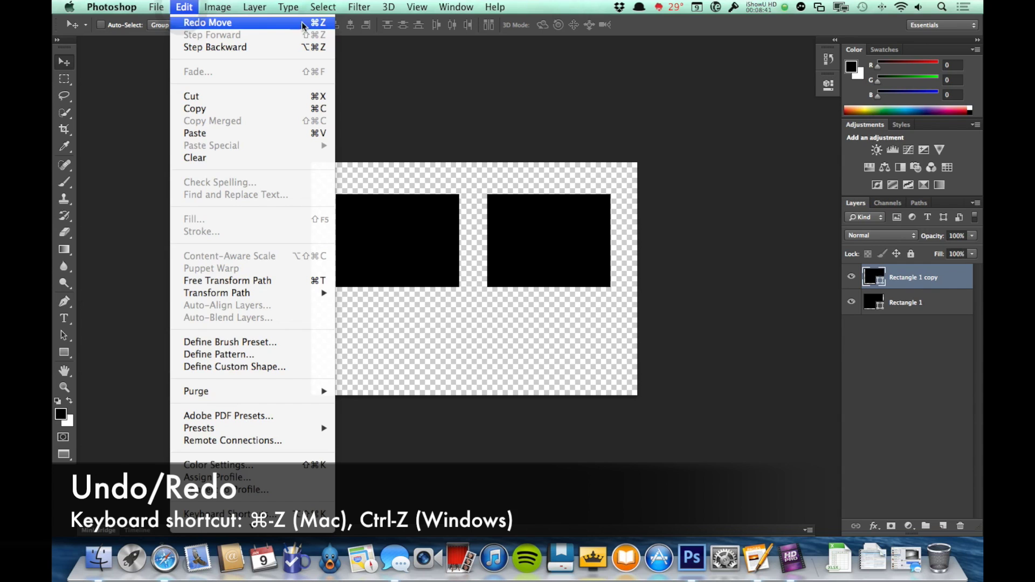
click(189, 25)
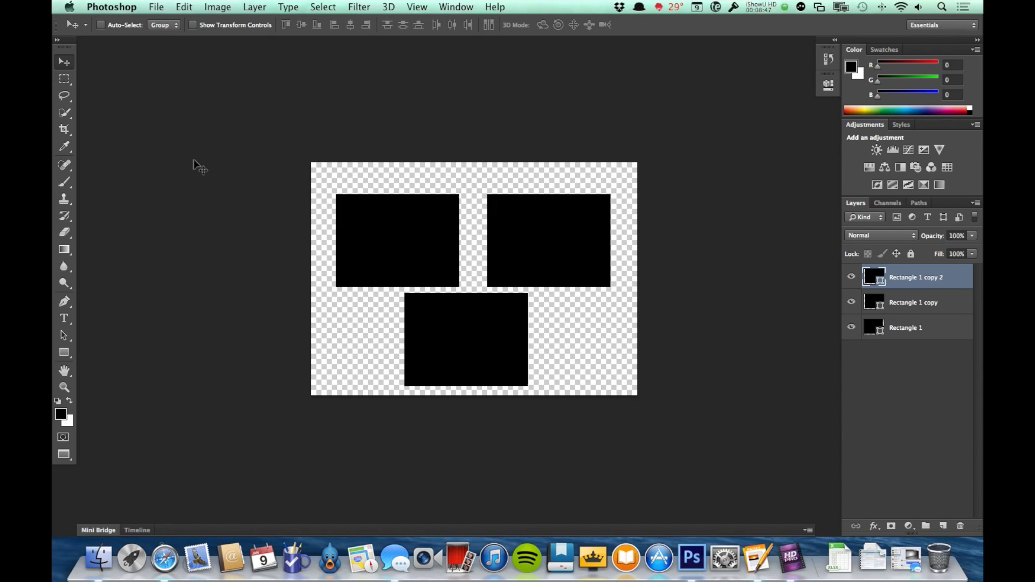
key(super+z)
key(super+z)
key(super+z)
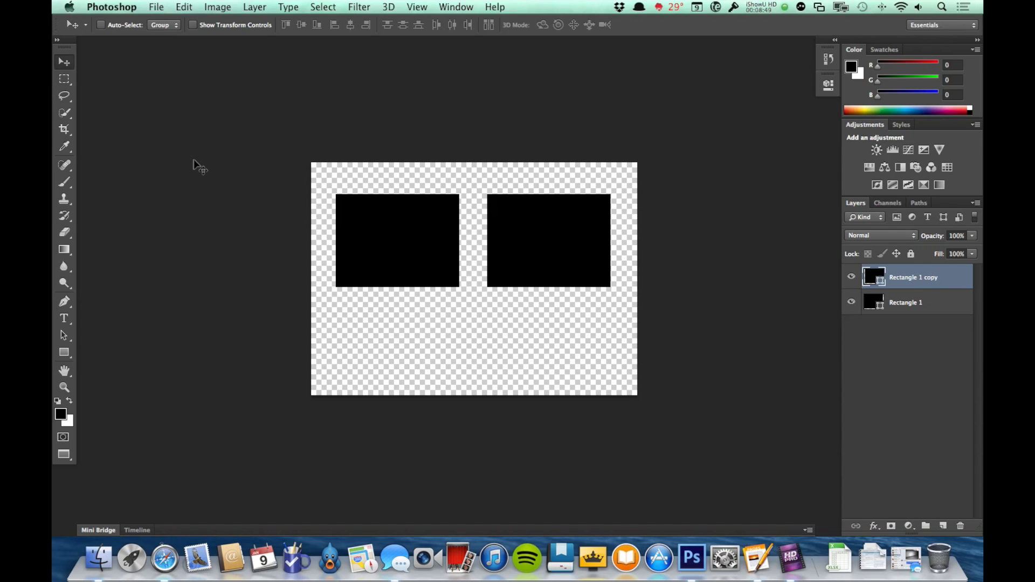
key(super+z)
key(super+z)
key(super+z)
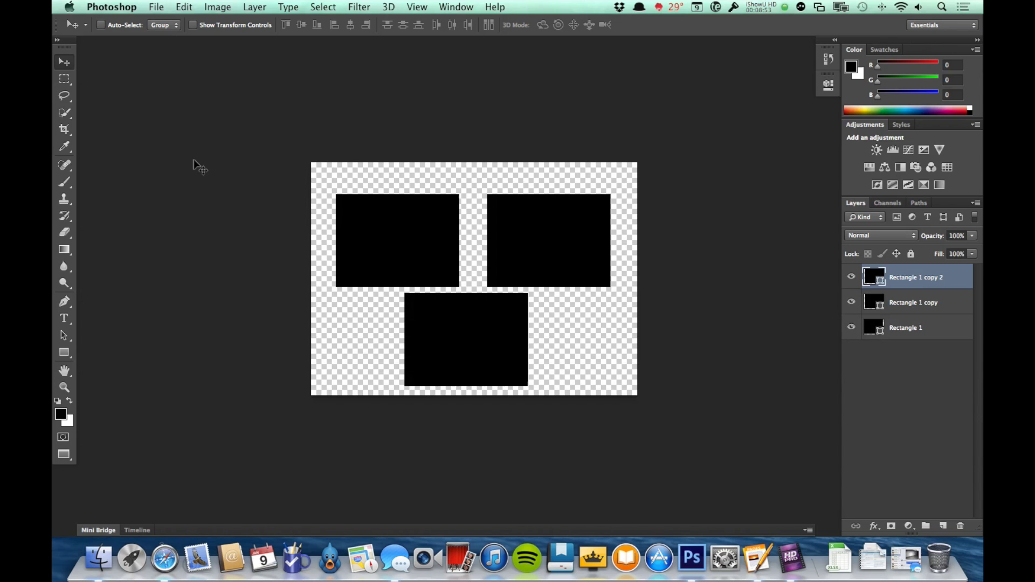
Step backward with Option+Cmd+Z to remove the copies, then drag Rectangle 1 to the canvas centre
click(184, 7)
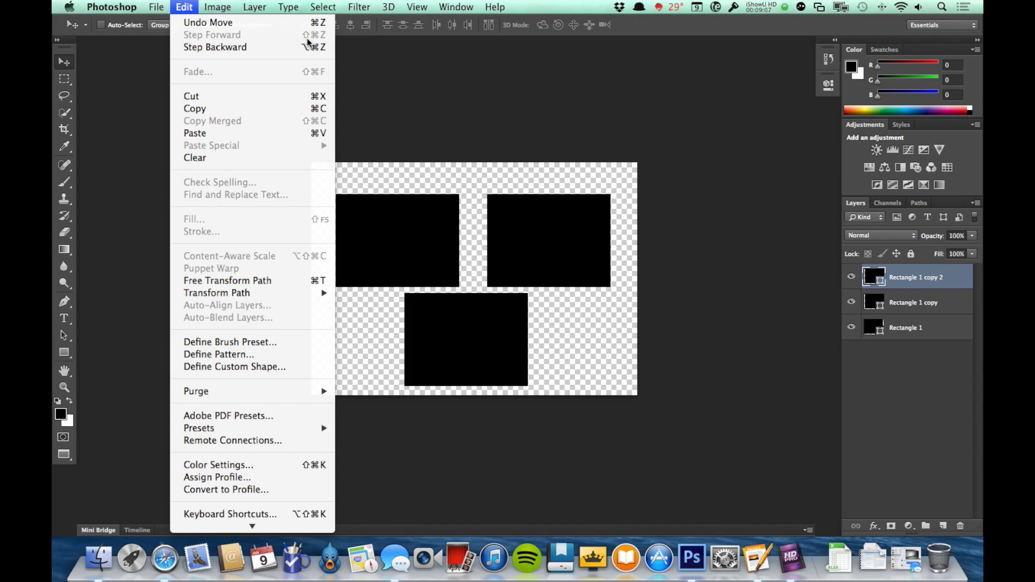
click(500, 89)
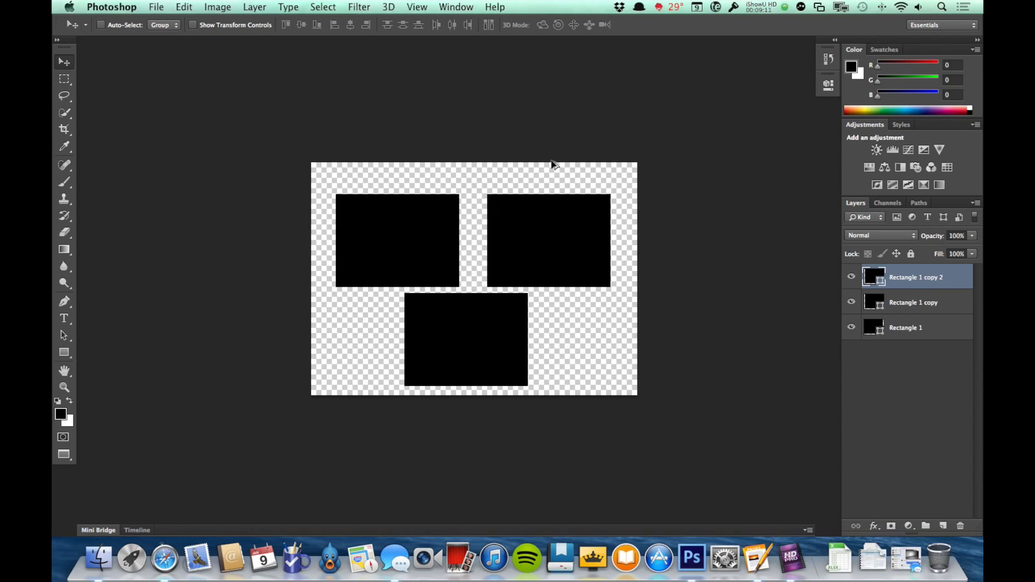
key(super+alt+z)
key(super+alt+z)
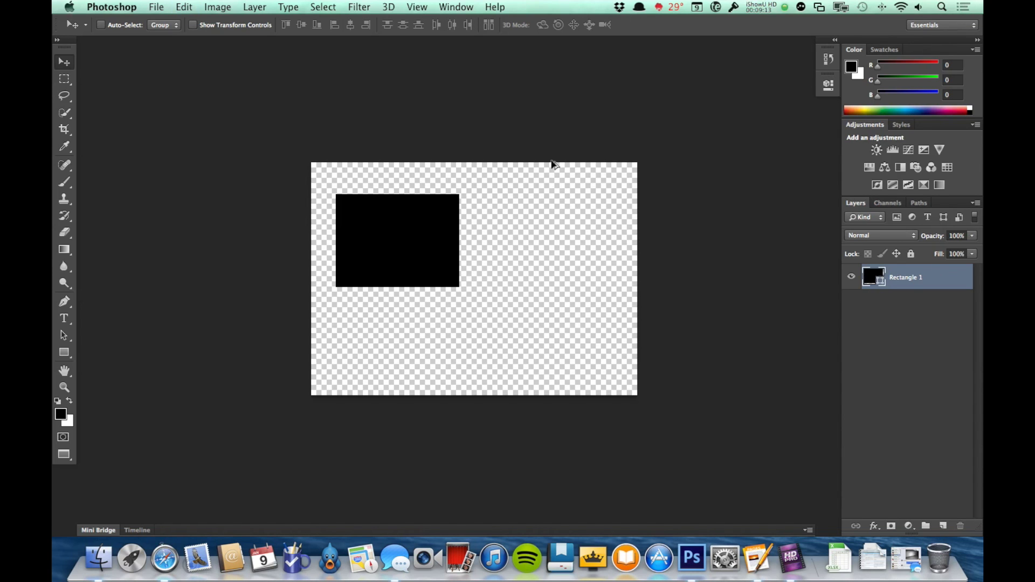
drag(439, 226, 499, 239)
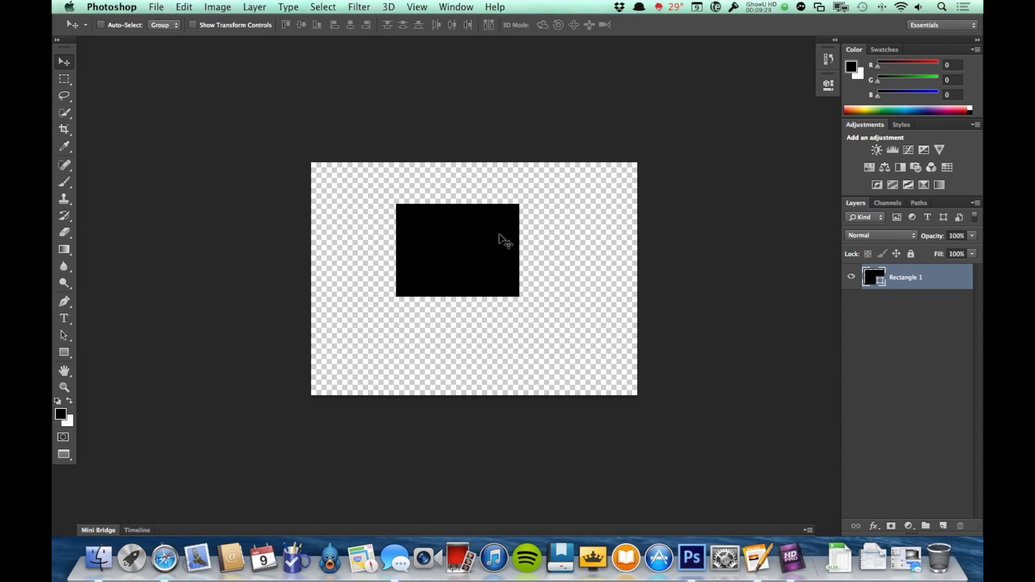
click(156, 6)
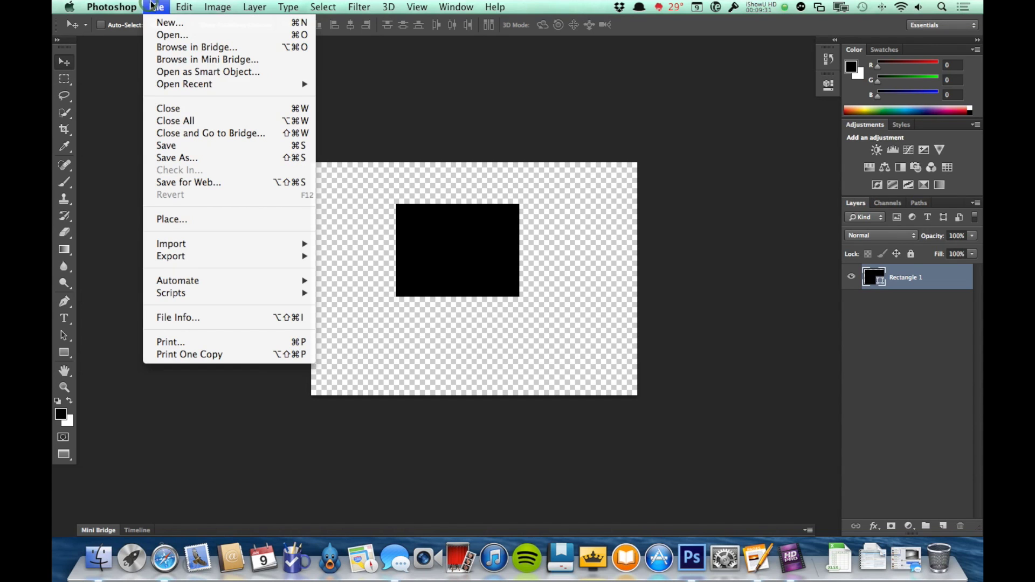
click(180, 158)
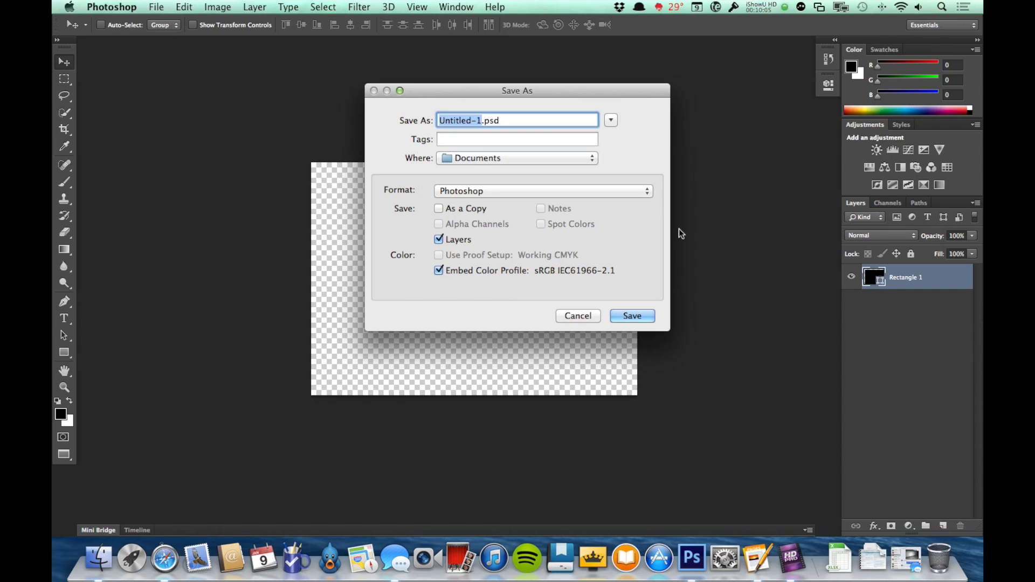
click(519, 194)
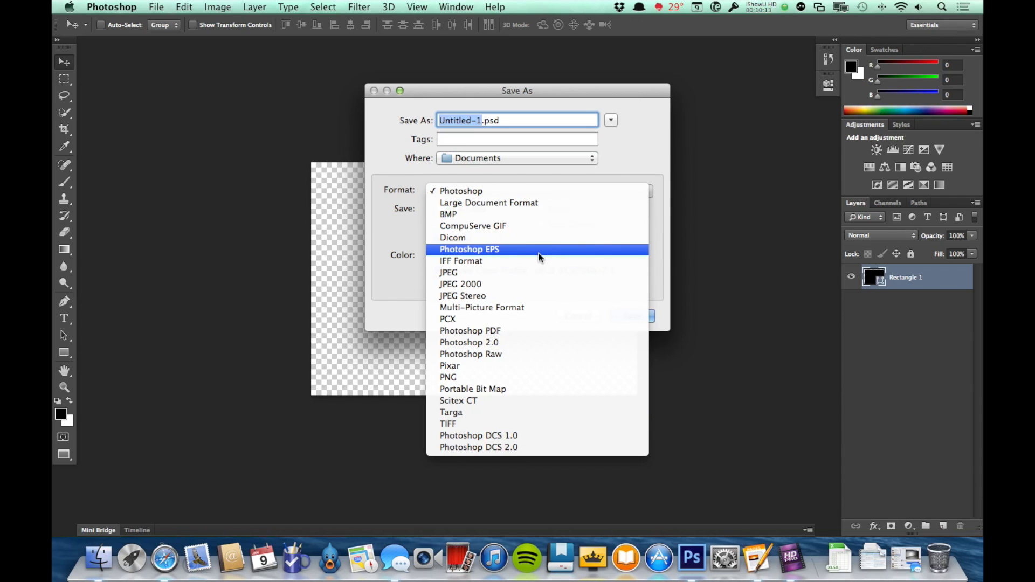
click(629, 146)
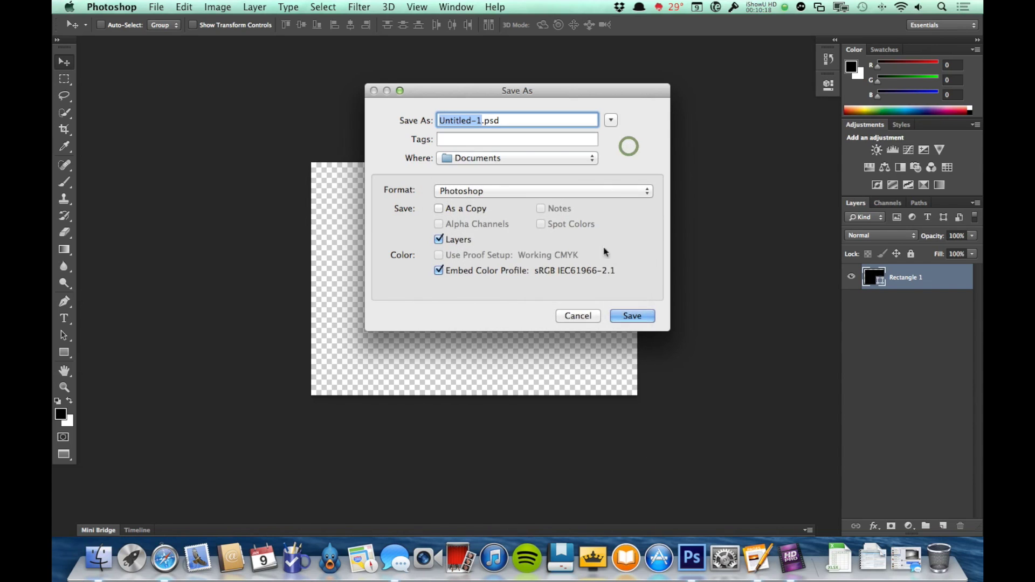
click(581, 320)
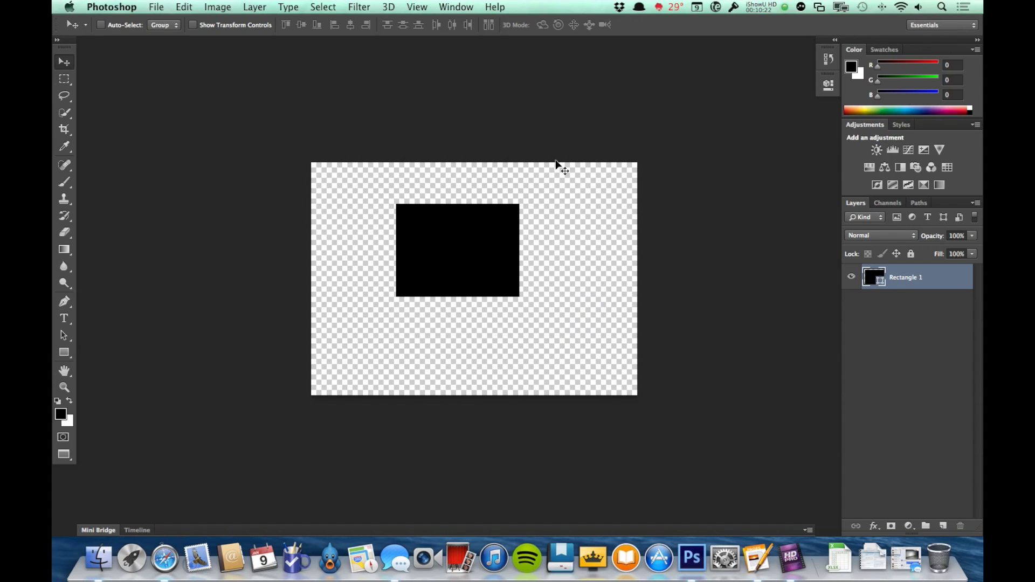
click(156, 7)
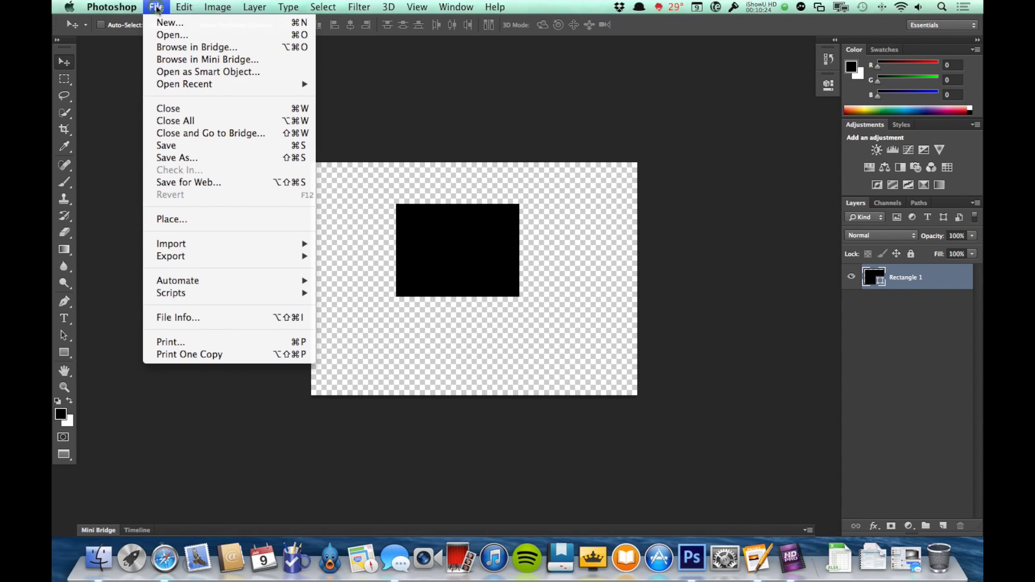
click(189, 183)
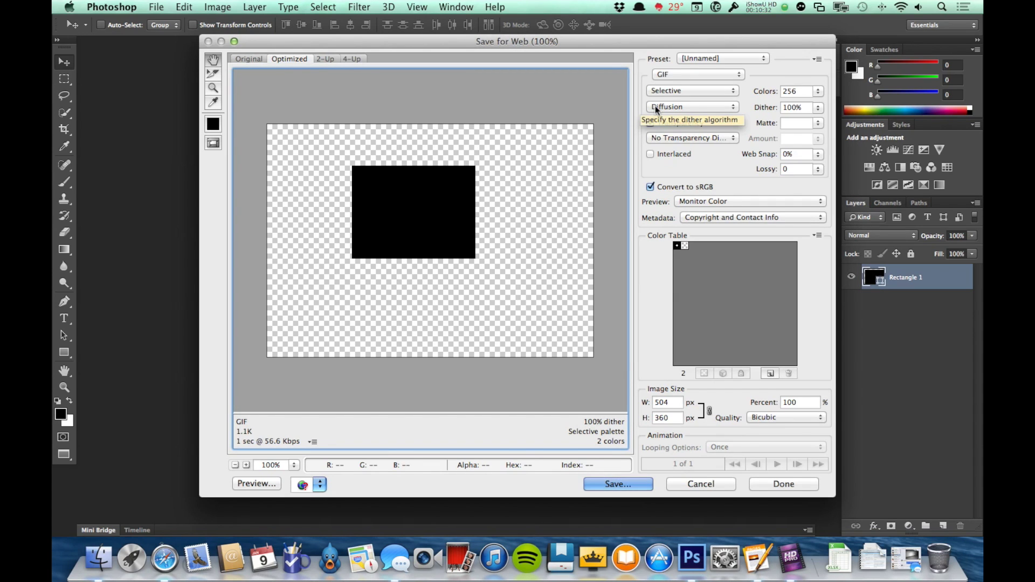
click(668, 76)
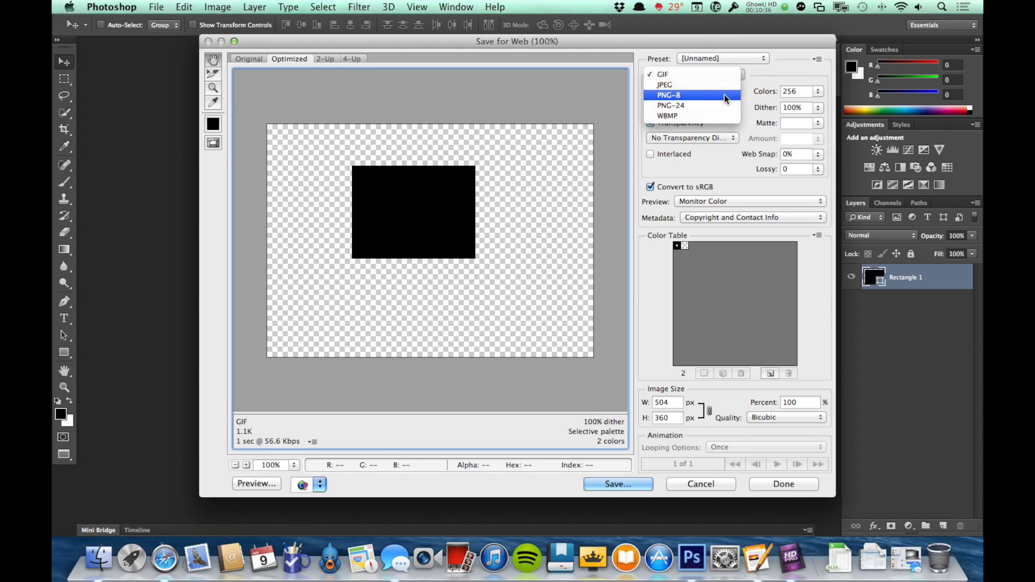
click(786, 70)
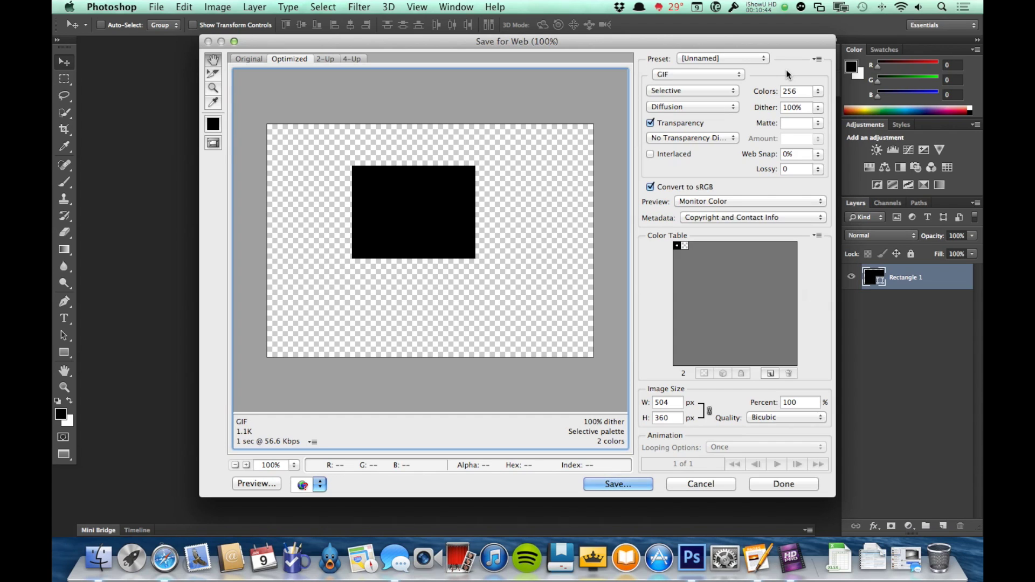
click(698, 483)
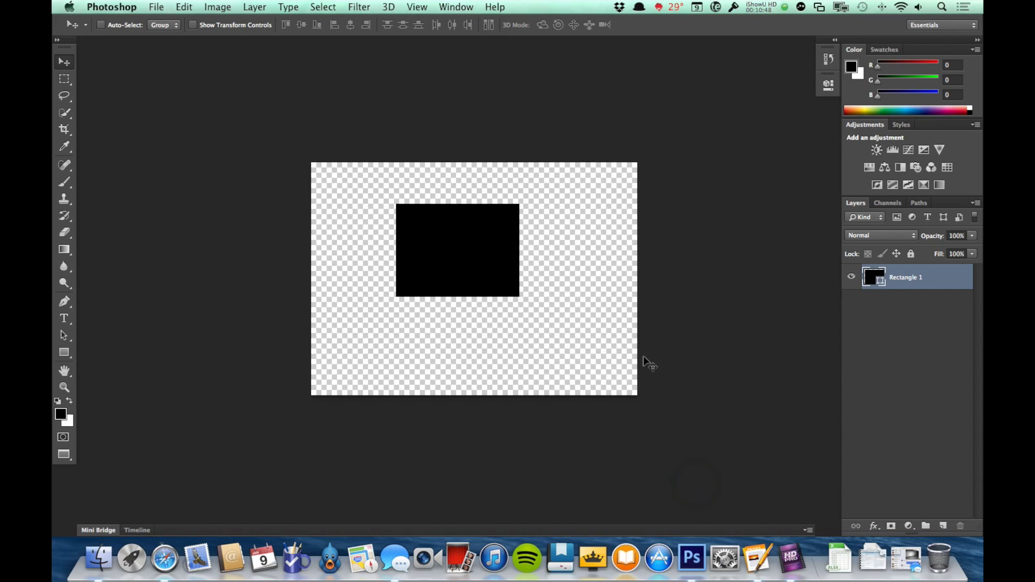